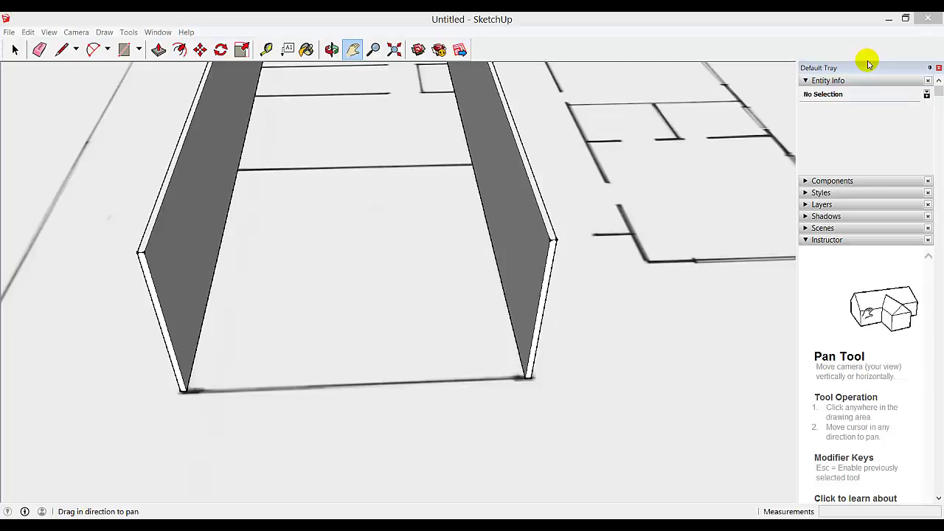
Step: Measure the gap between the two parallel wall ends with the Tape Measure, about 5.98 m
left_click(266, 50)
left_click(164, 340)
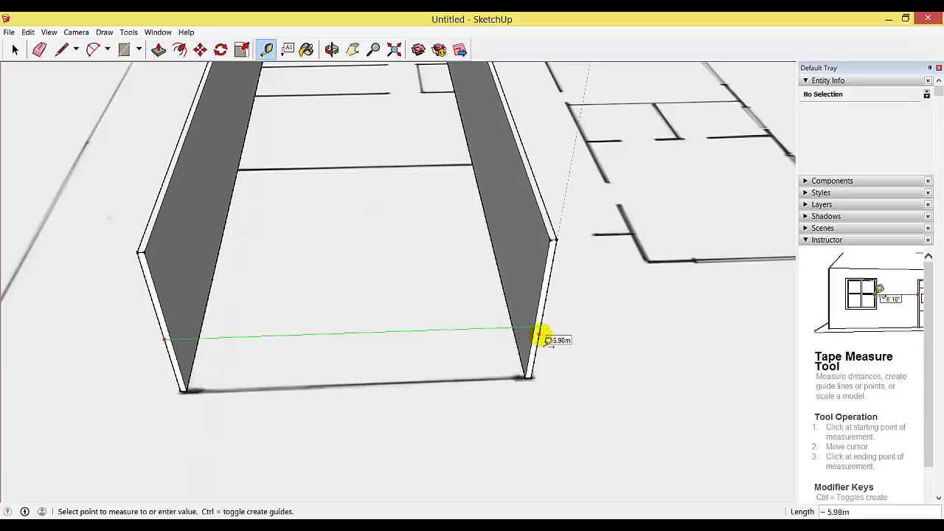
left_click(540, 338)
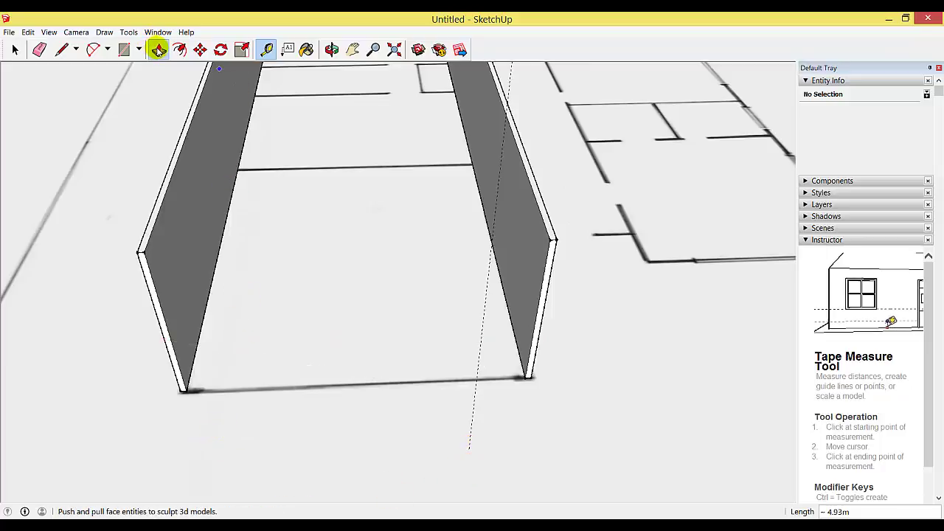
Step: Draw a 5.98 m by 0.1 m rectangle on the floor in front of the walls
left_click(159, 49)
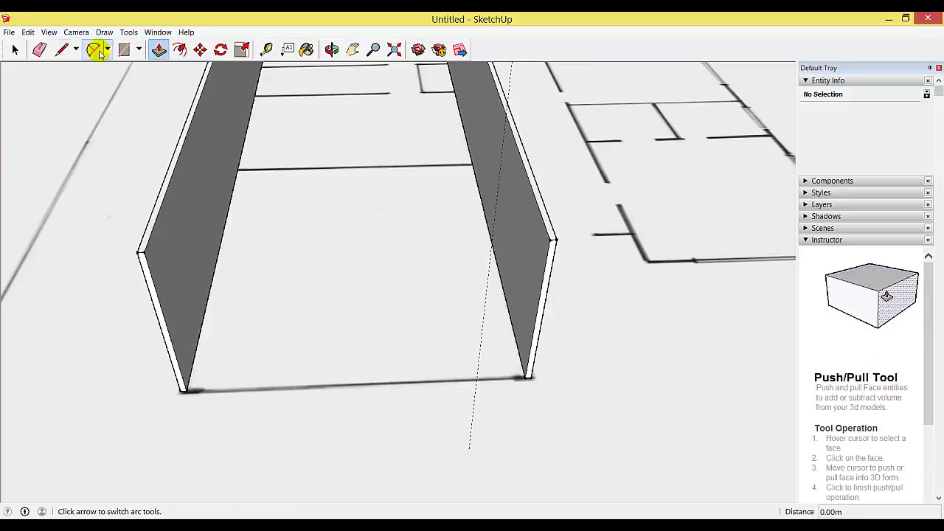
left_click(123, 49)
left_click(207, 439)
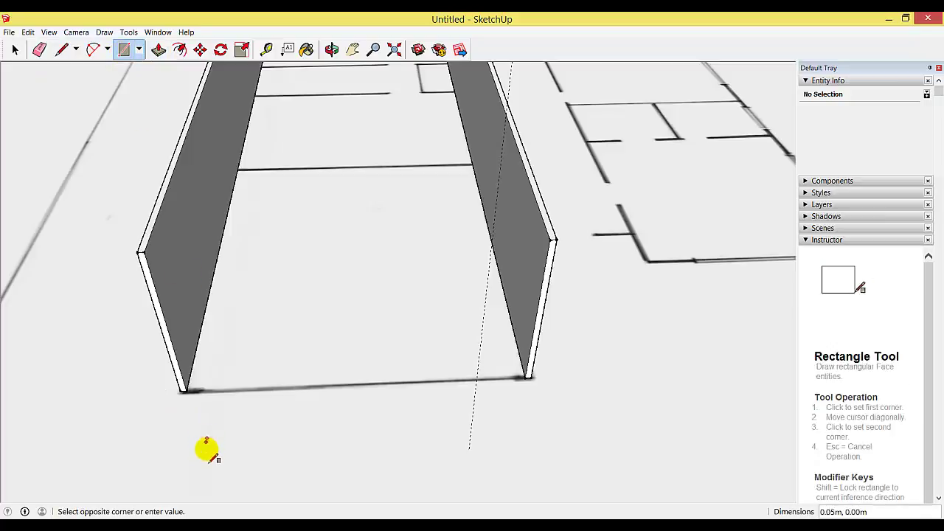
left_click(698, 455)
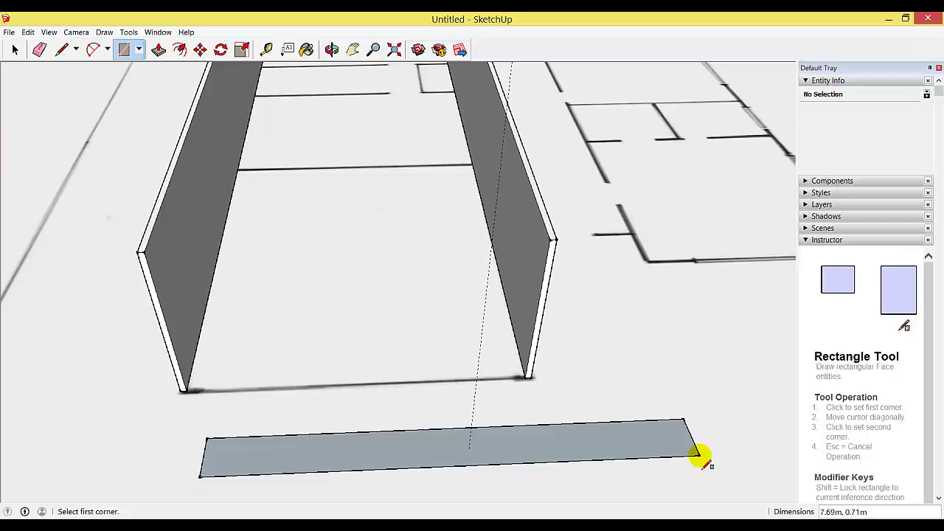
type("5.98m,")
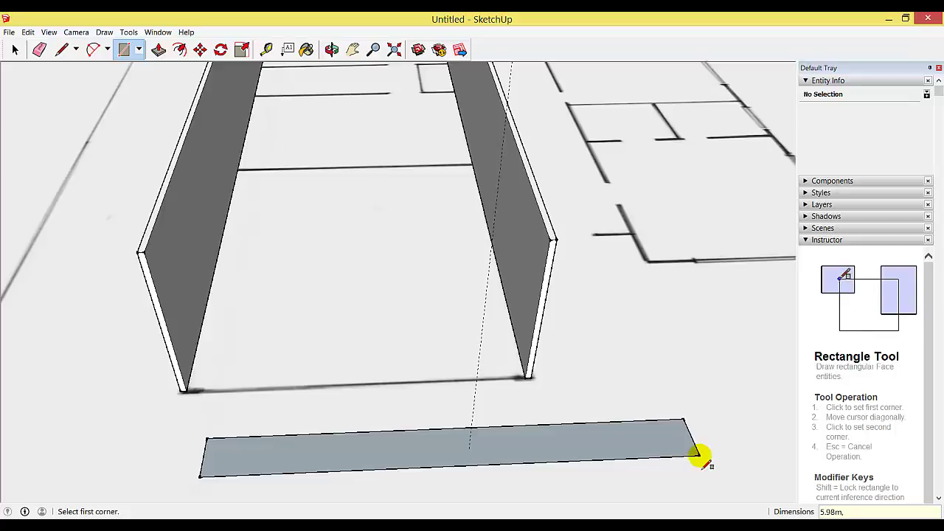
type("0.1m")
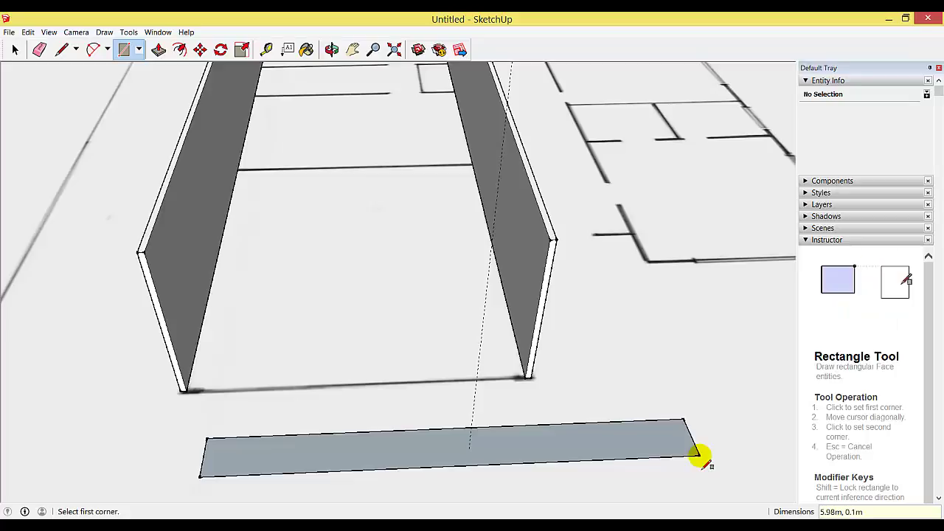
key("Return")
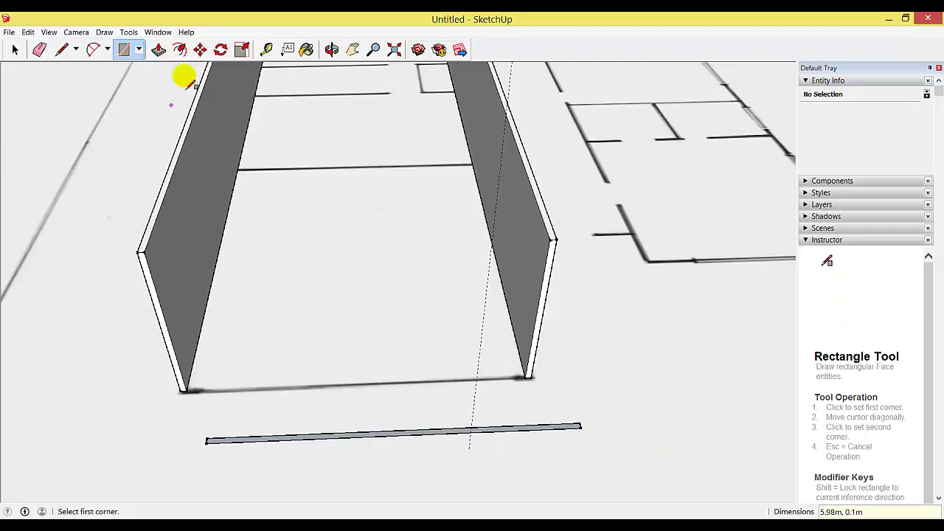
Step: Push/Pull the thin rectangle up into a 3.00 m tall front wall
left_click(158, 50)
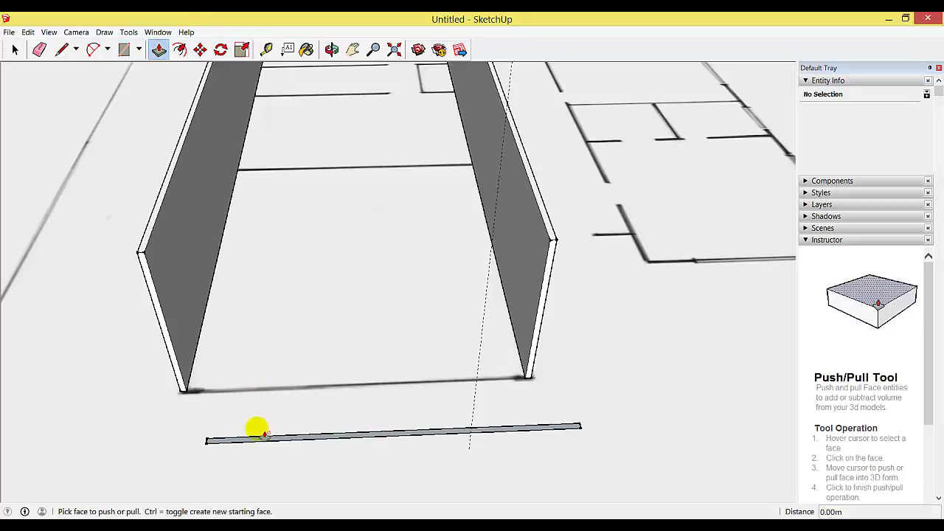
left_click(254, 435)
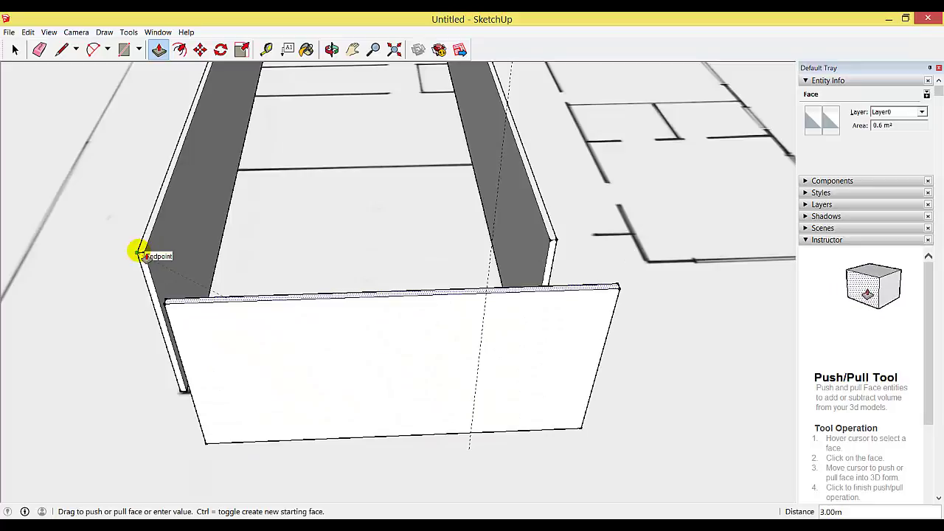
left_click(139, 253)
key("e")
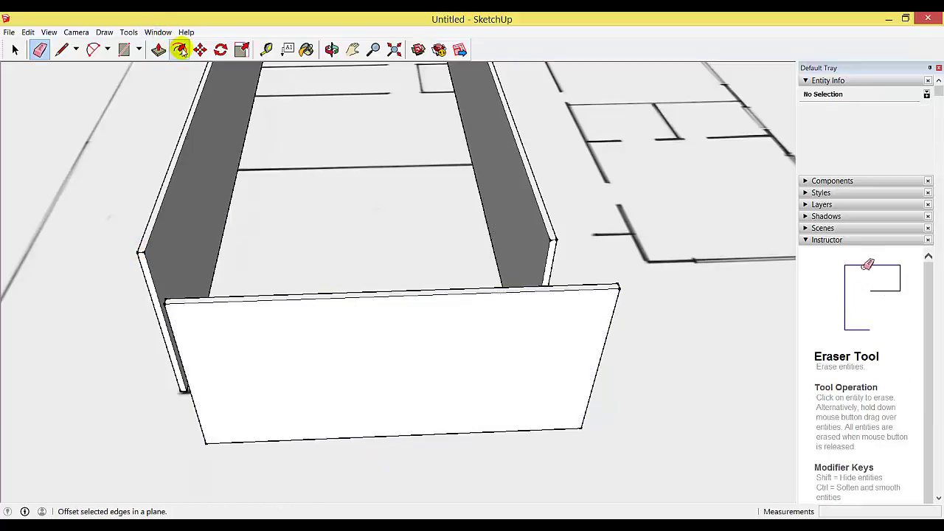
Step: Add a guide line 2 m out from the new wall's bottom edge
left_click(331, 49)
left_click_drag(442, 346, 598, 318)
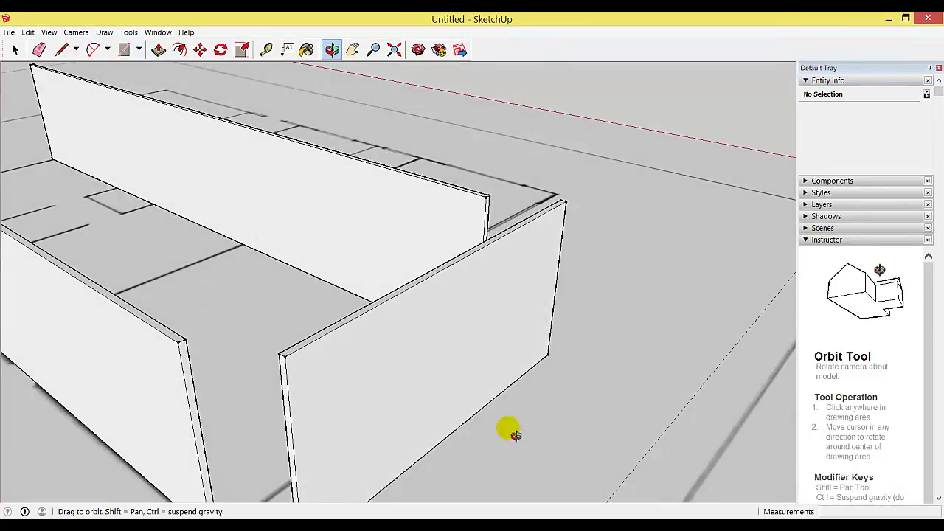
scroll(480, 449, "up", 5)
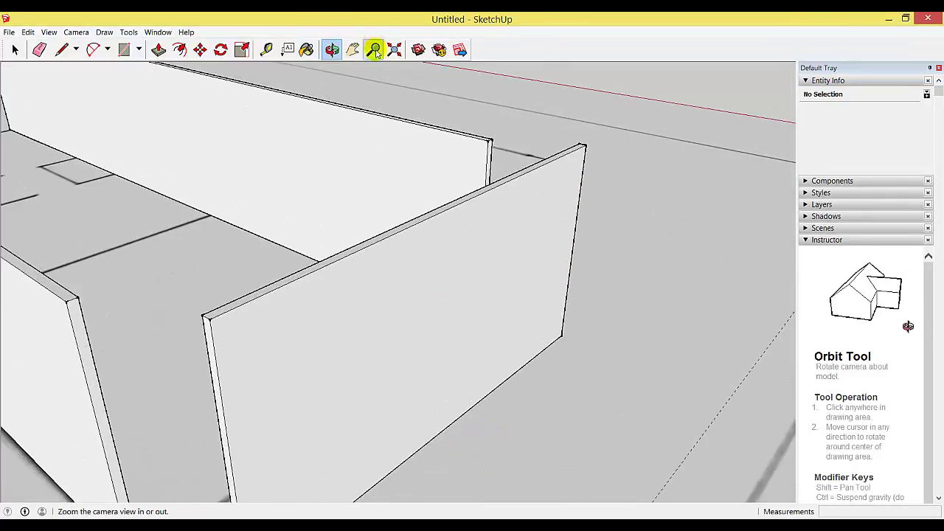
scroll(385, 229, "down", 4)
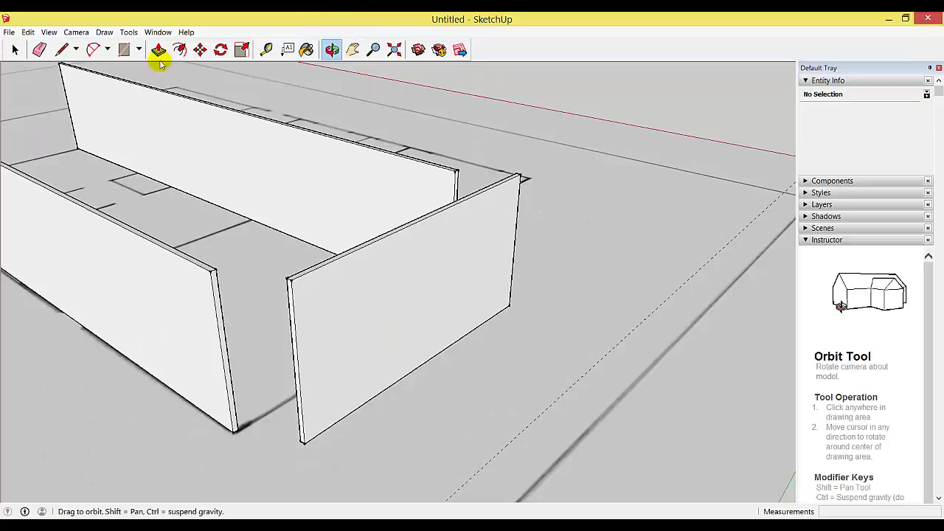
left_click(266, 50)
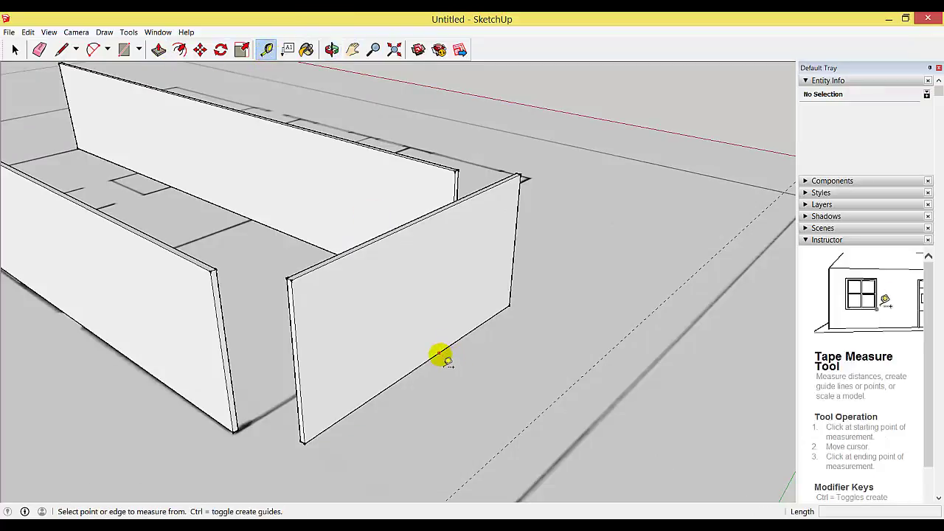
left_click(439, 355)
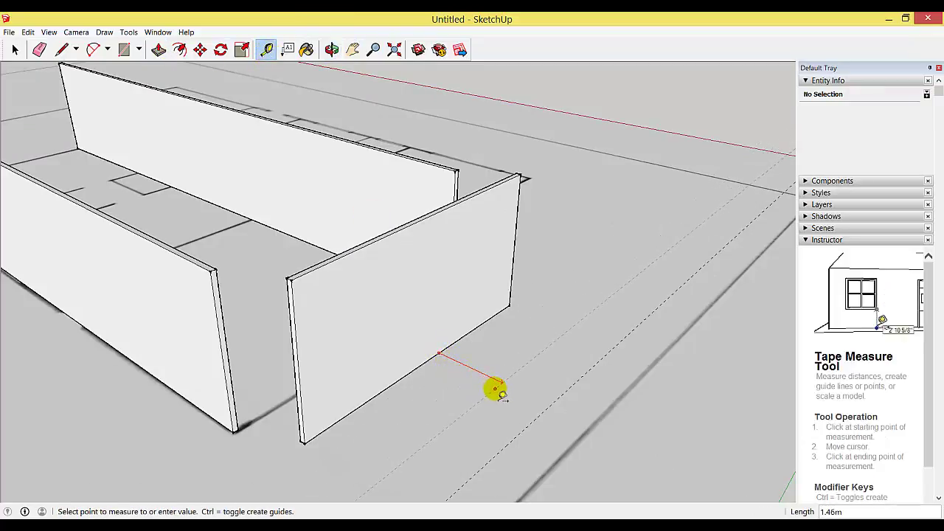
left_click(498, 391)
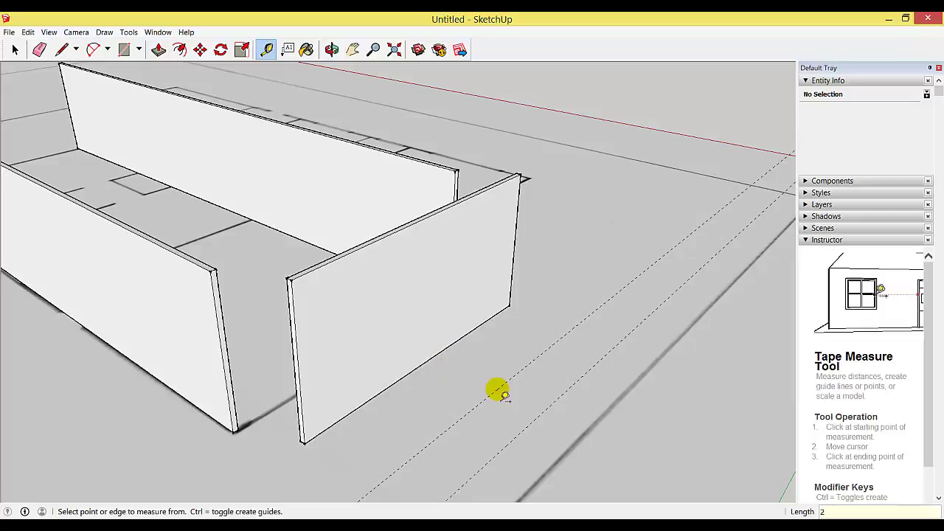
key("e")
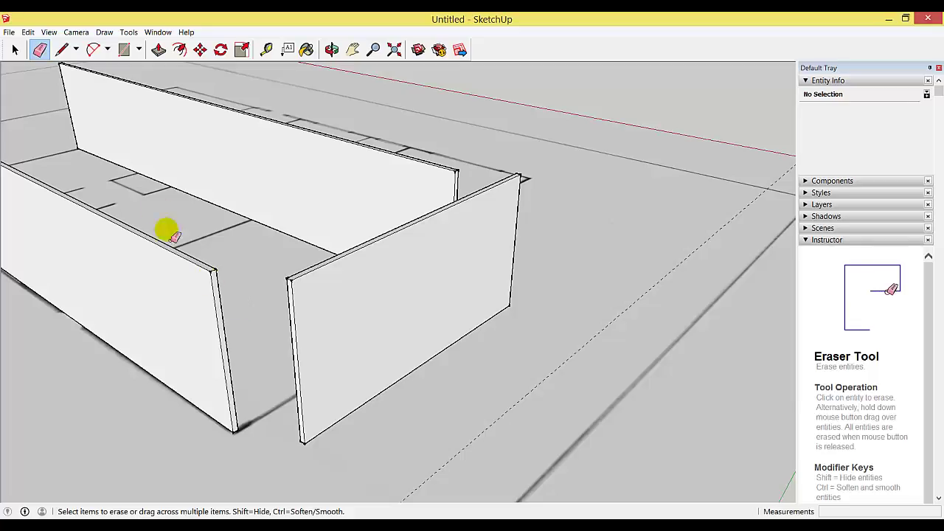
Step: Draw a 2-Point Arc between the wall's bottom corners with a 2.00 m bulge
left_click(106, 49)
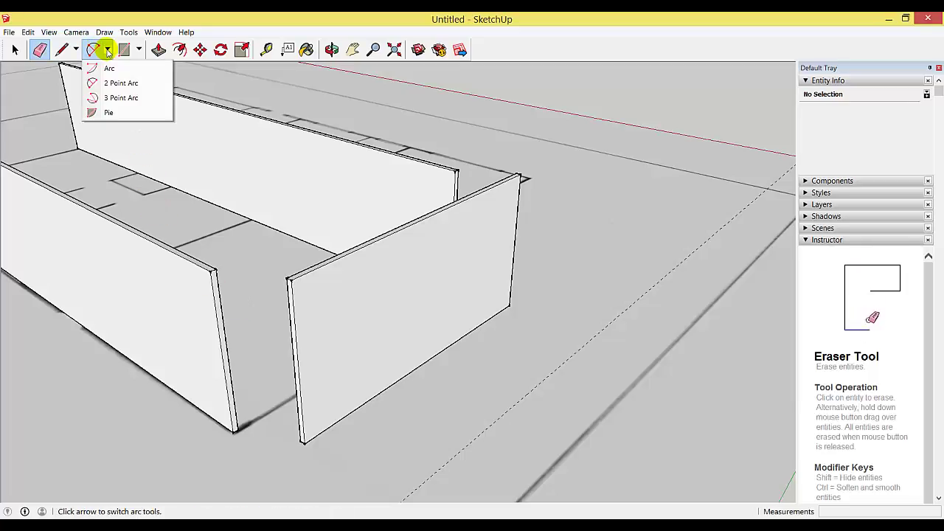
left_click(117, 83)
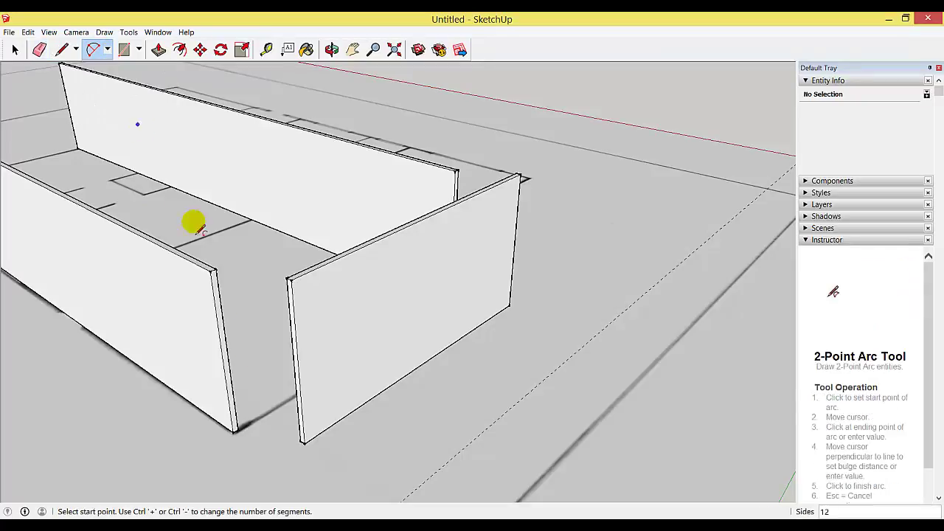
left_click(303, 442)
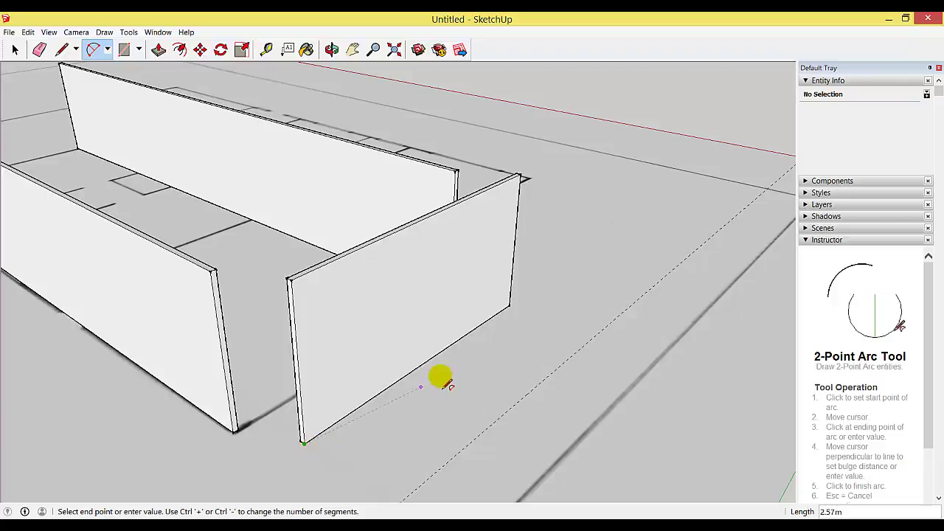
left_click(510, 306)
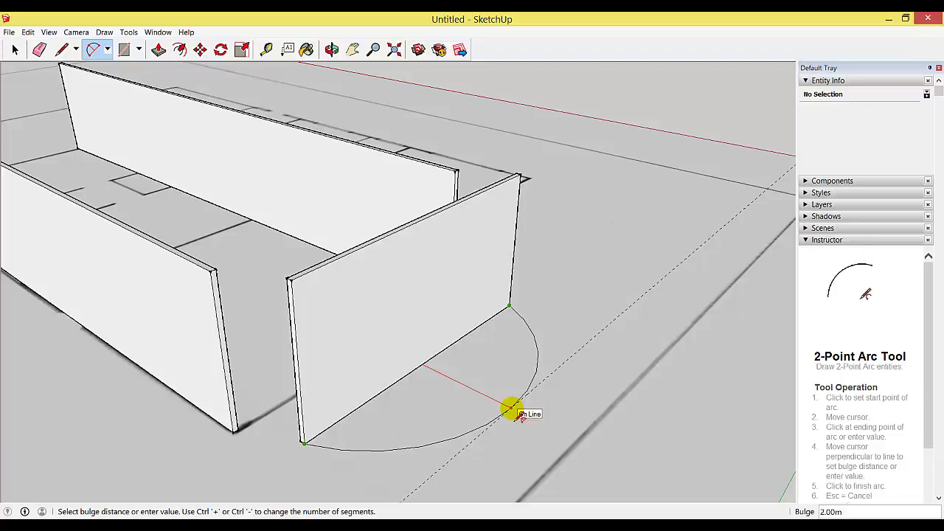
left_click(511, 407)
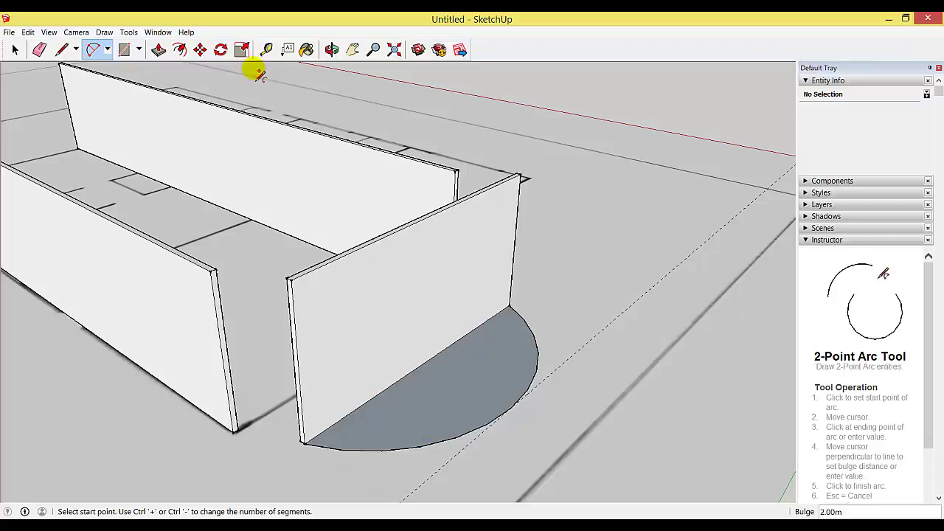
Step: Offset the half-round face's curved edge 0.1 m inward to outline a thin band
left_click(179, 50)
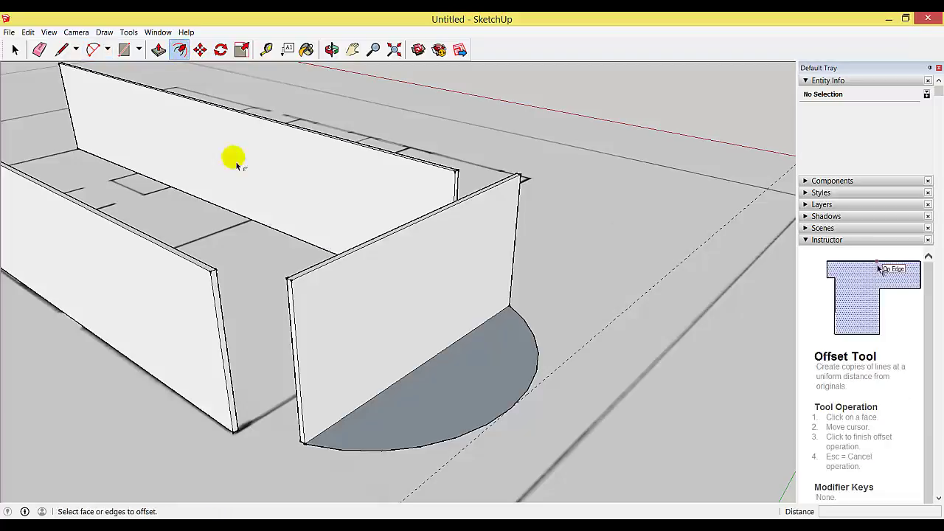
left_click(460, 415)
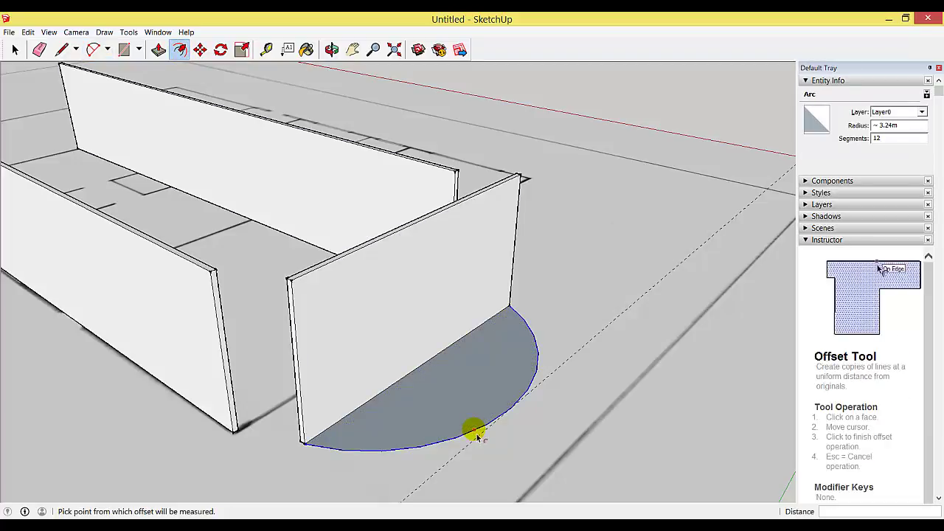
left_click(477, 437)
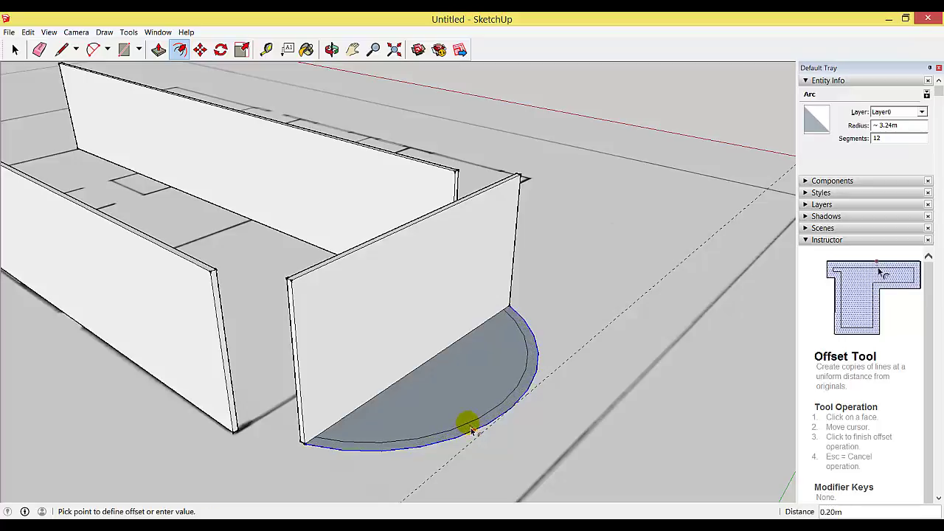
left_click(471, 429)
type(".")
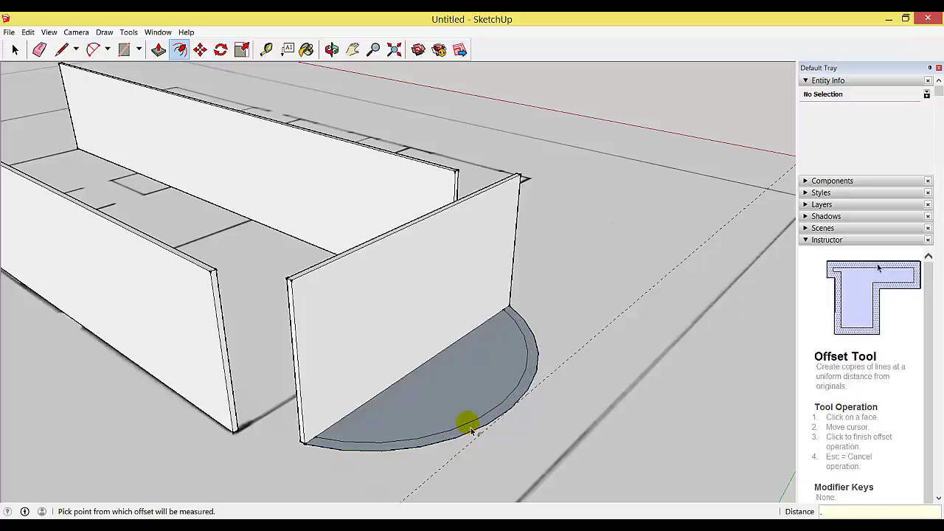
type("1")
key("Return")
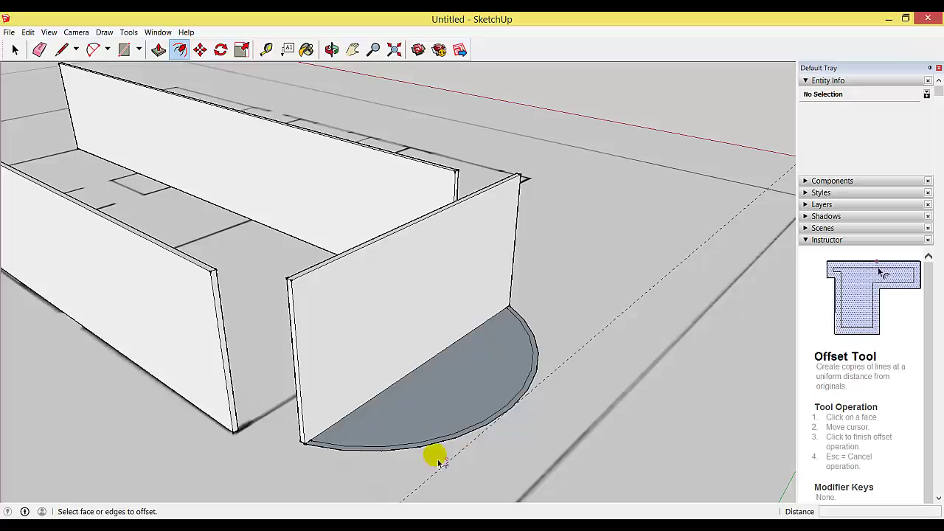
left_click(435, 446)
key("Escape")
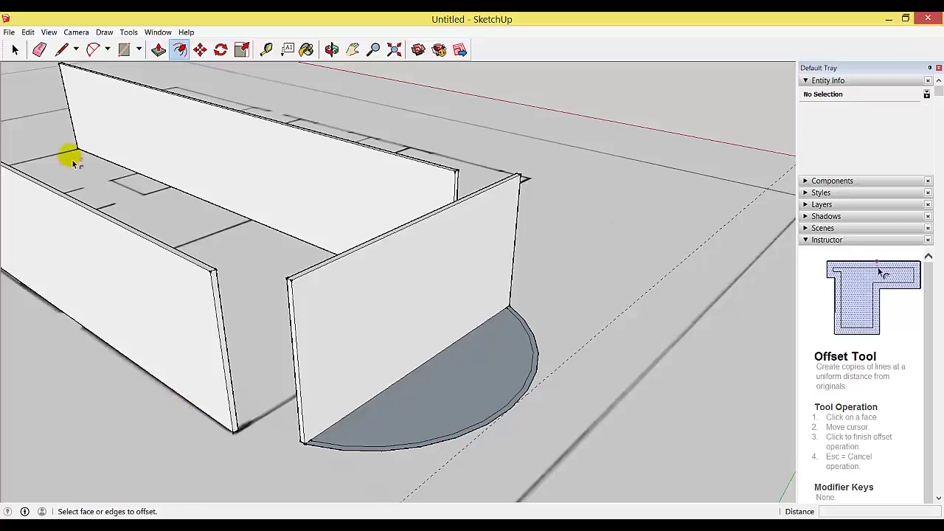
Step: Pull the thin curved band up into a curved wall about 1.00 m high
left_click(156, 50)
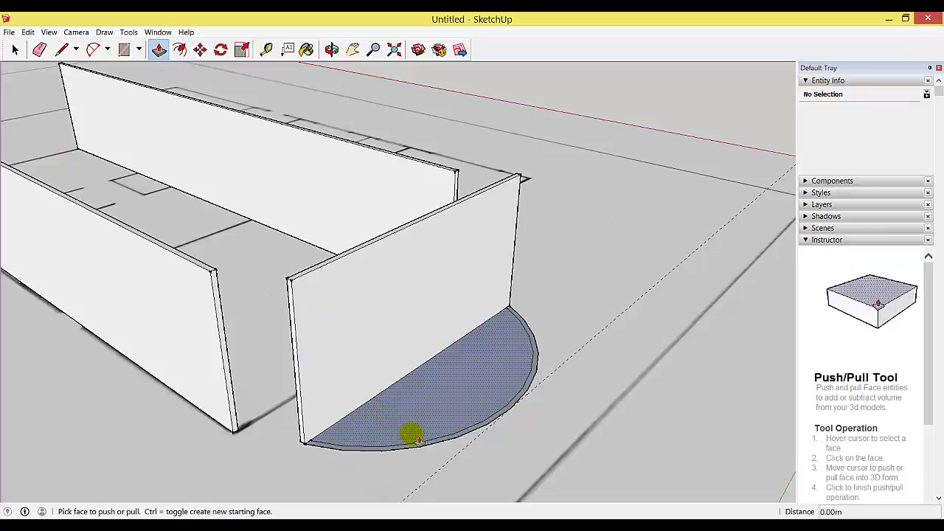
left_click(420, 444)
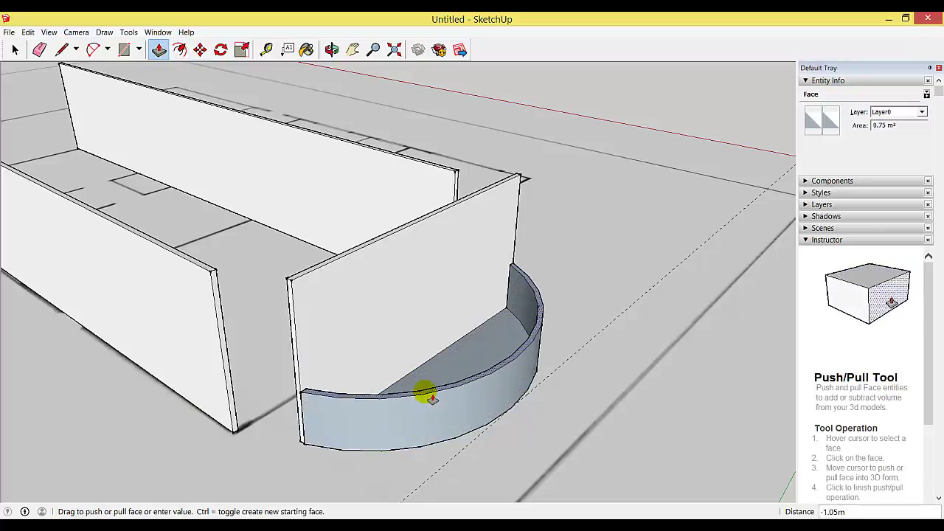
left_click(431, 396)
left_click(431, 396)
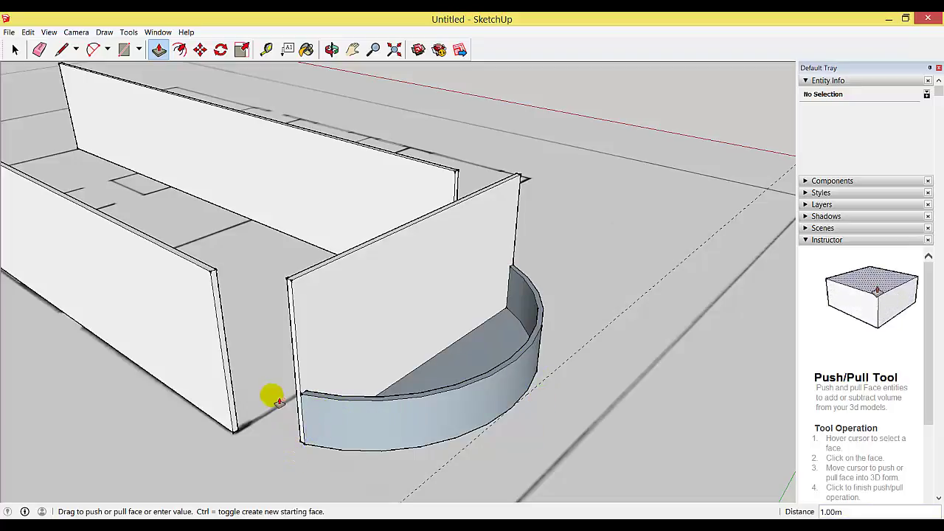
left_click(379, 293)
left_click(331, 50)
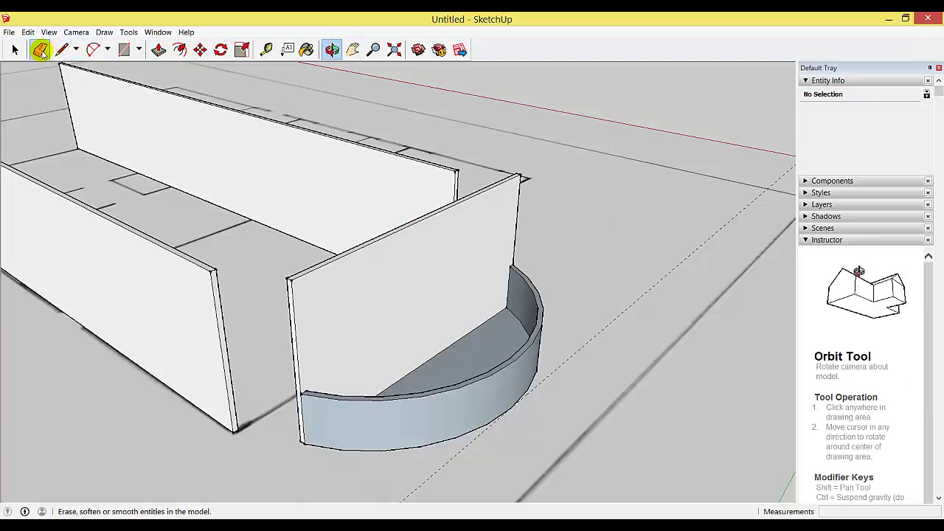
Step: Erase the nearer straight wall's faces and leftover edges
left_click(39, 49)
left_click(301, 279)
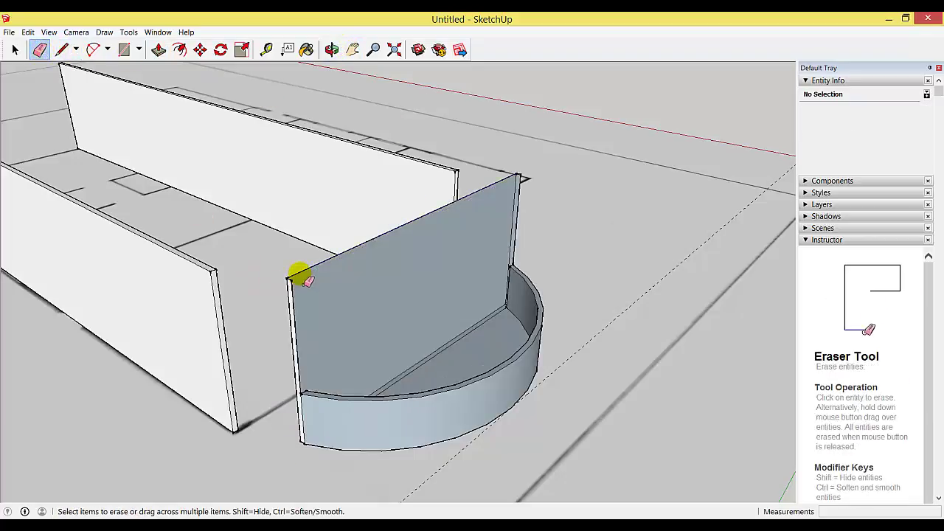
left_click(301, 279)
left_click(289, 282)
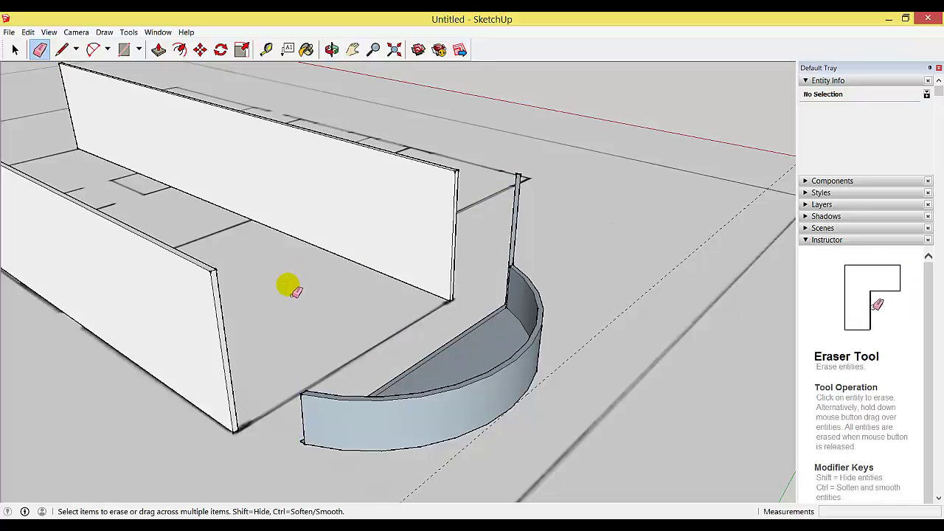
left_click(518, 217)
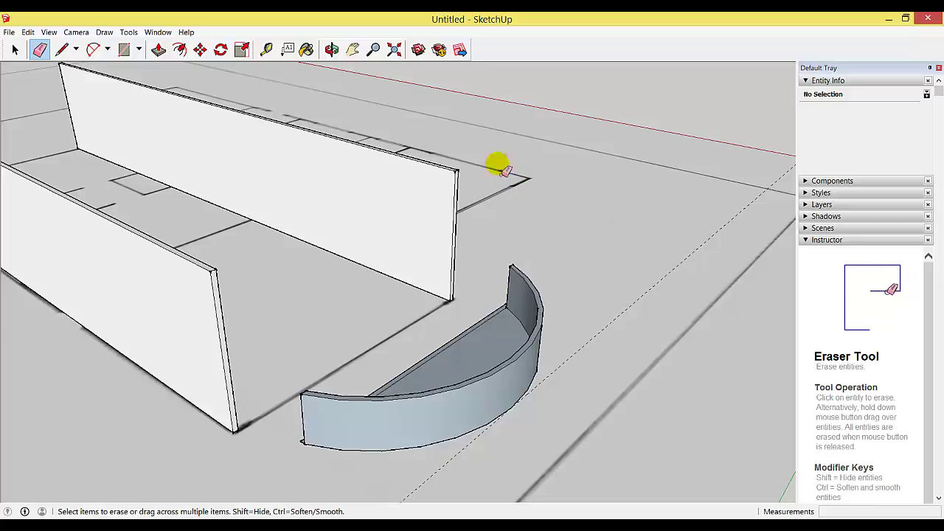
Step: Erase the curved wall's straight bottom edge and the half-round floor inside it
left_click(331, 50)
left_click_drag(561, 291, 307, 282)
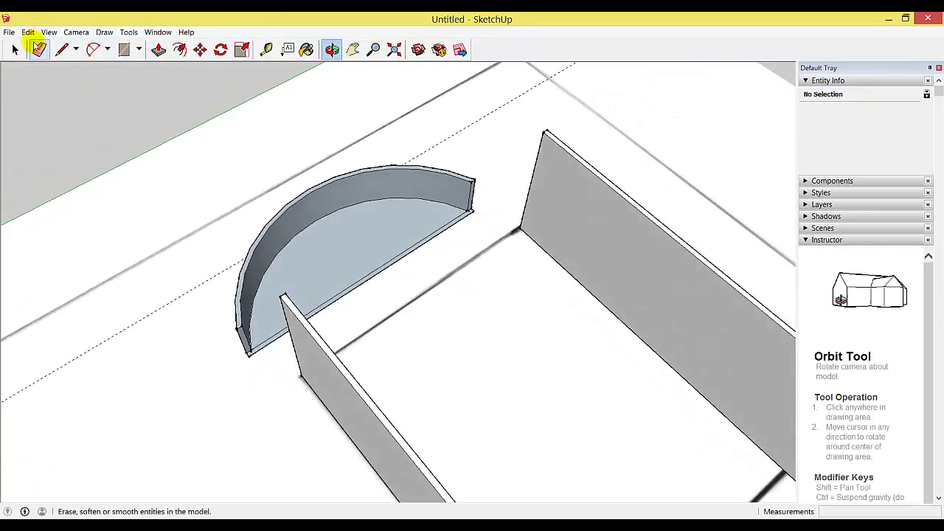
left_click(39, 50)
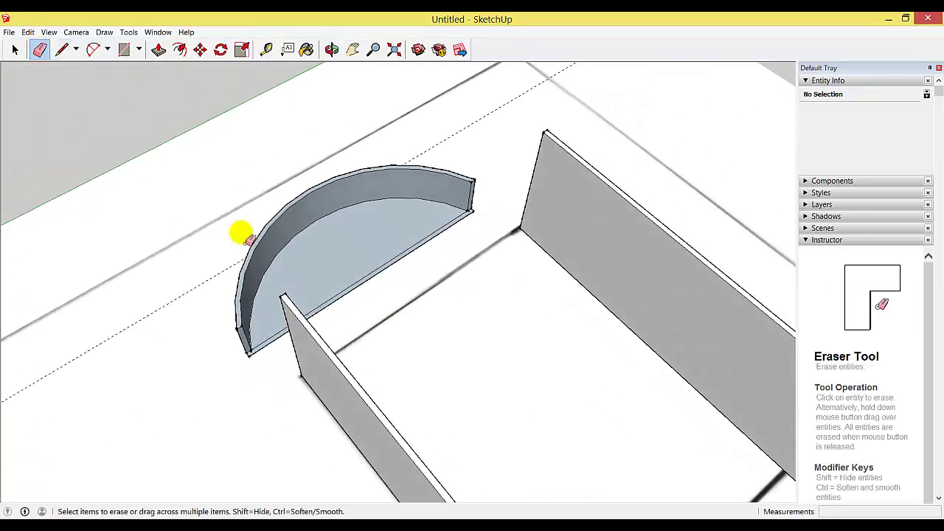
left_click(354, 293)
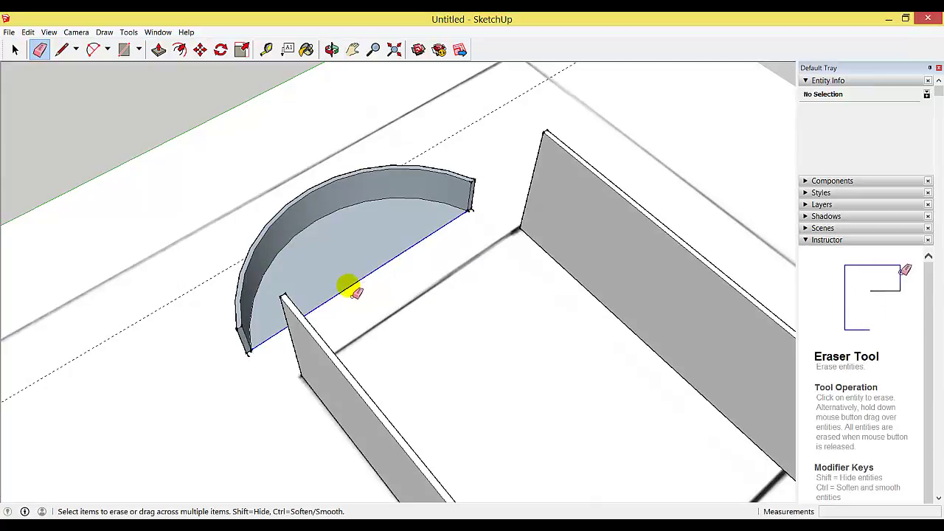
left_click(354, 294)
scroll(436, 267, "up", 5)
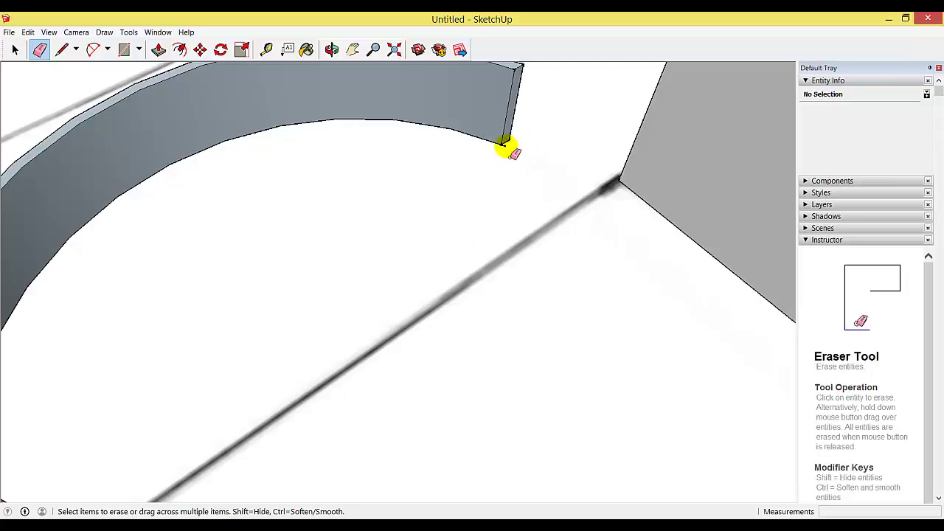
left_click(352, 49)
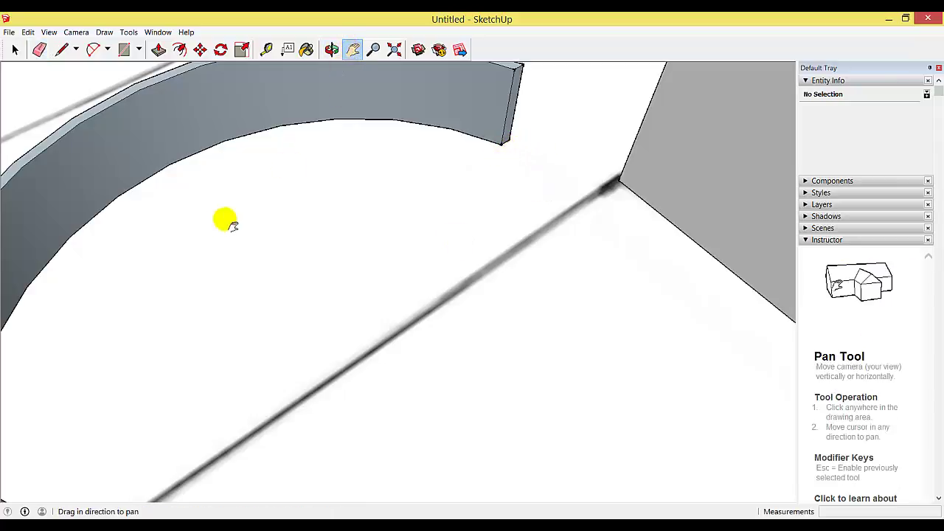
left_click_drag(155, 270, 230, 234)
scroll(230, 234, "down", 5)
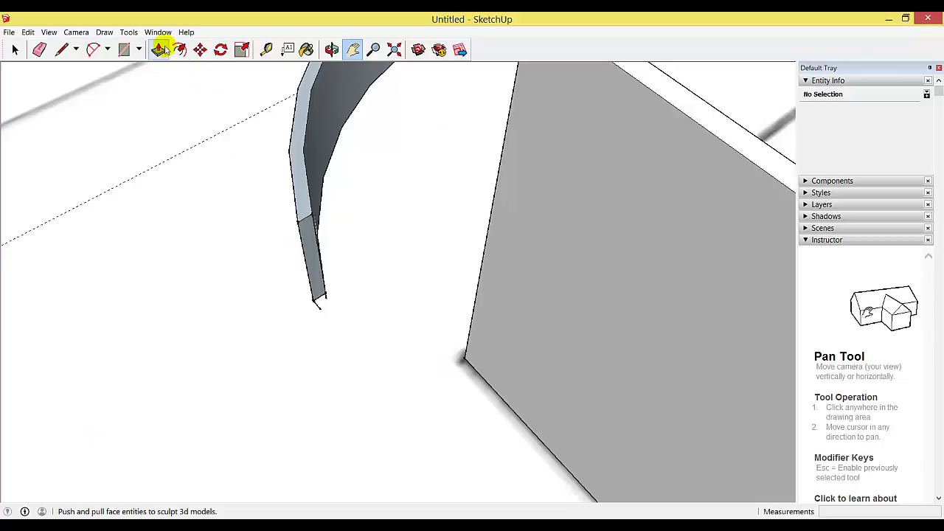
left_click(39, 48)
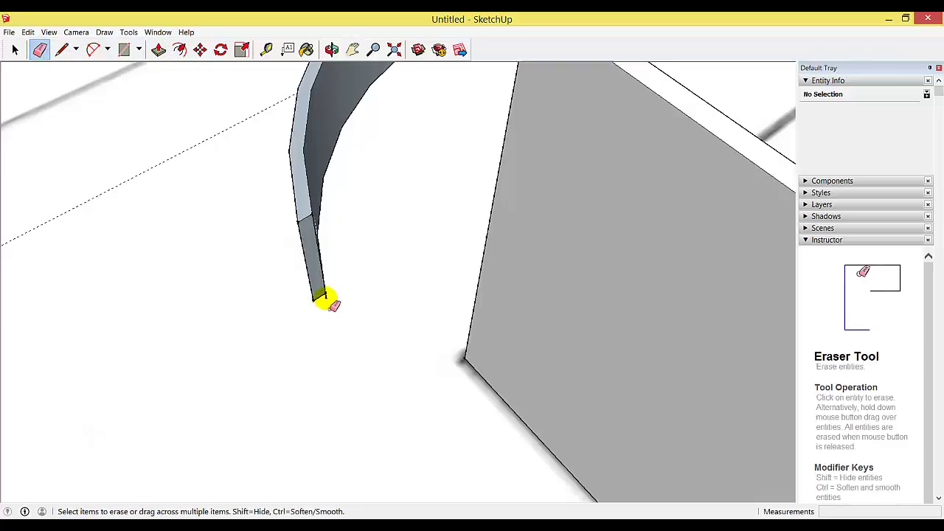
Step: Box-select the whole curved wall from an overhead view
left_click(331, 49)
left_click_drag(309, 111, 354, 248)
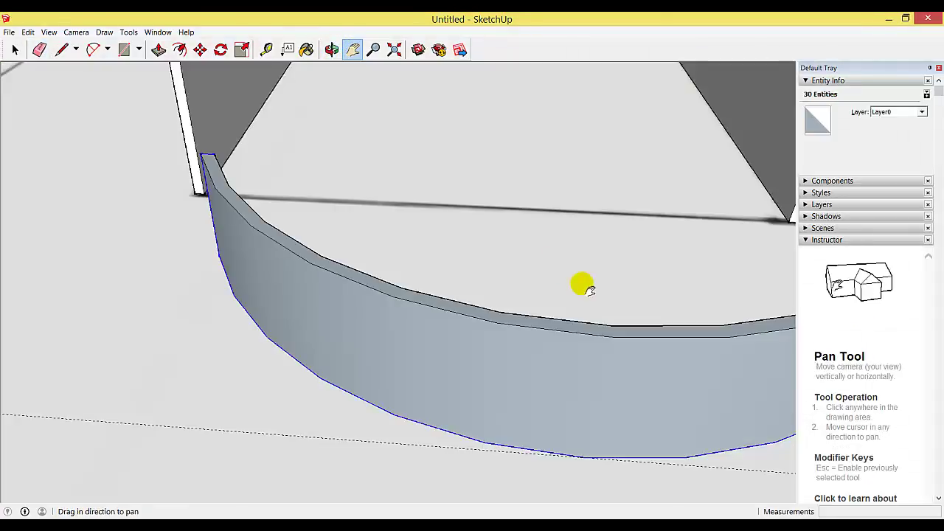
scroll(581, 284, "down", 3)
scroll(451, 261, "up", 1)
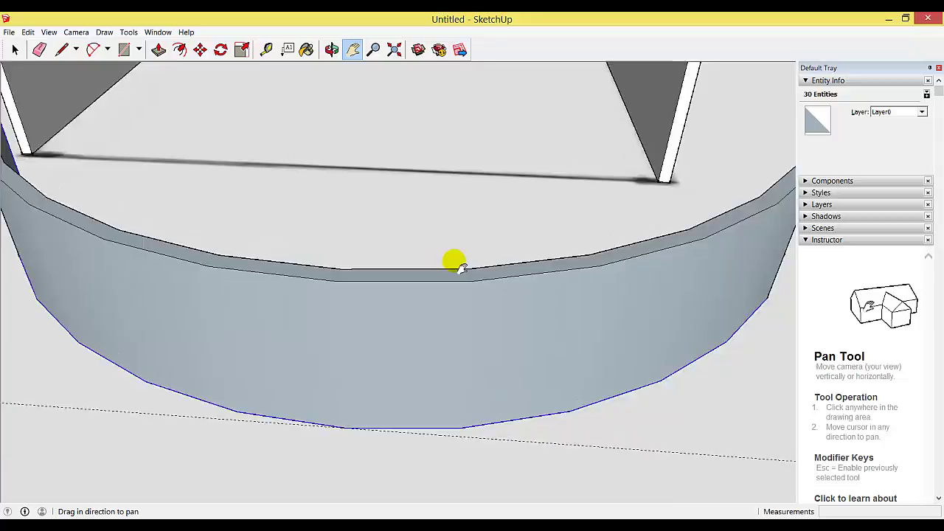
scroll(459, 267, "down", 2)
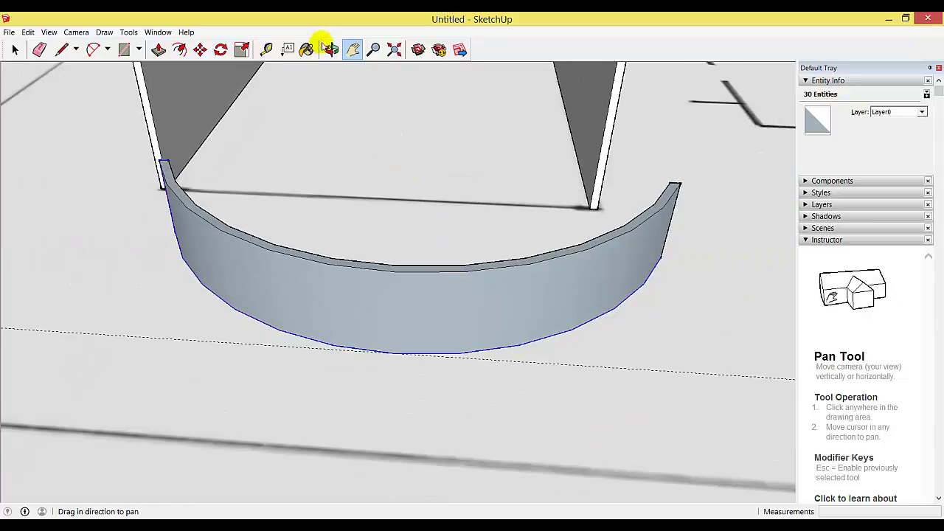
left_click(332, 49)
left_click_drag(381, 130, 399, 280)
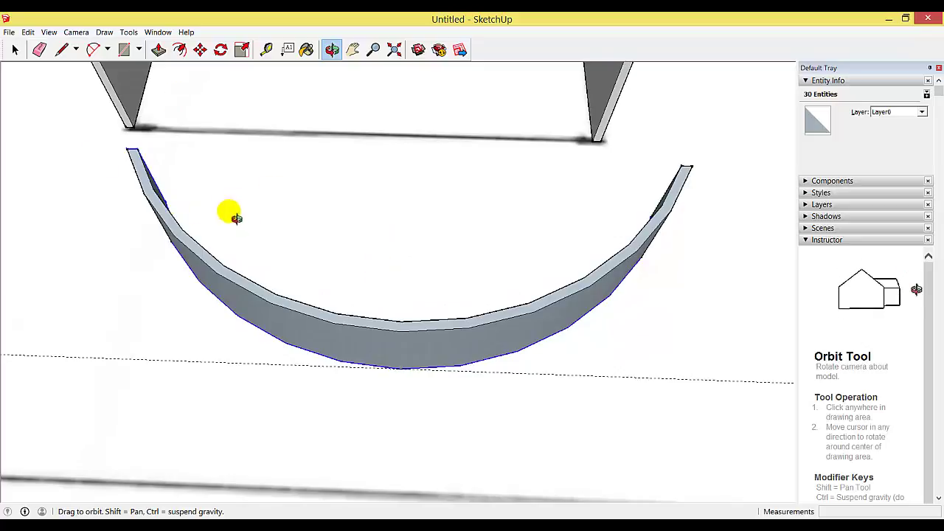
left_click(15, 49)
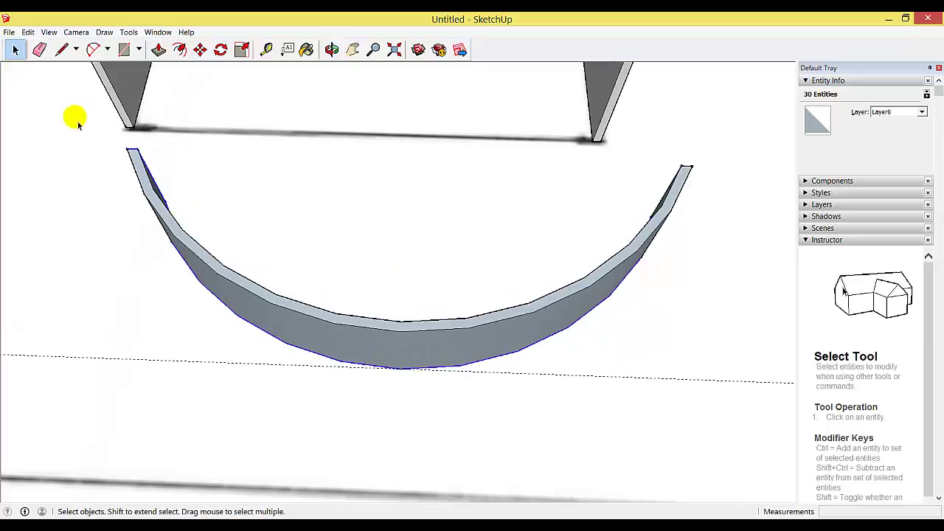
left_click_drag(105, 135, 720, 390)
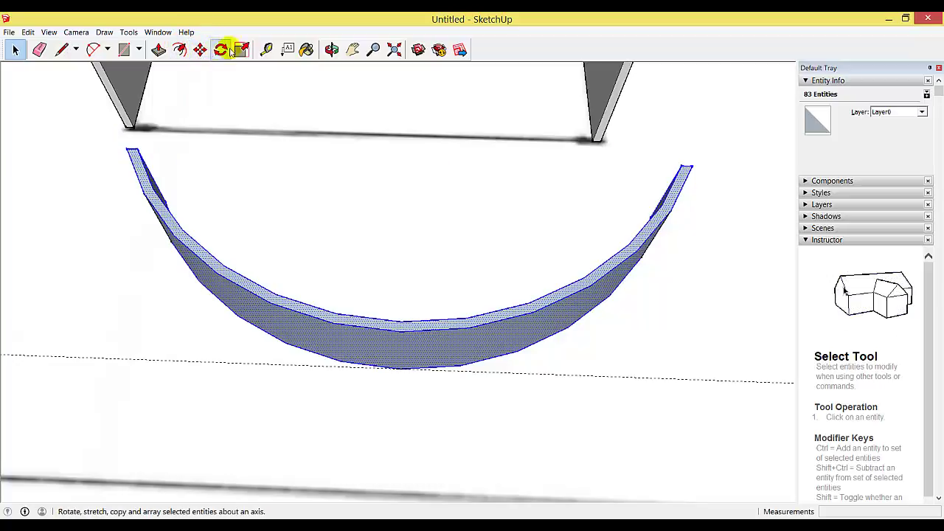
Step: Orbit and pan to a front-on view of the selected curved wall
left_click(331, 49)
left_click_drag(396, 202, 465, 189)
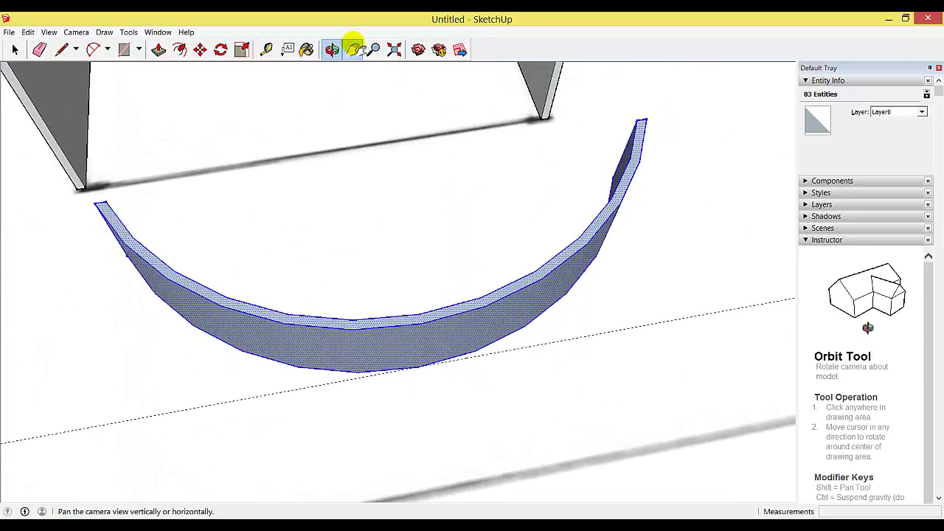
left_click(353, 49)
left_click_drag(78, 236, 270, 246)
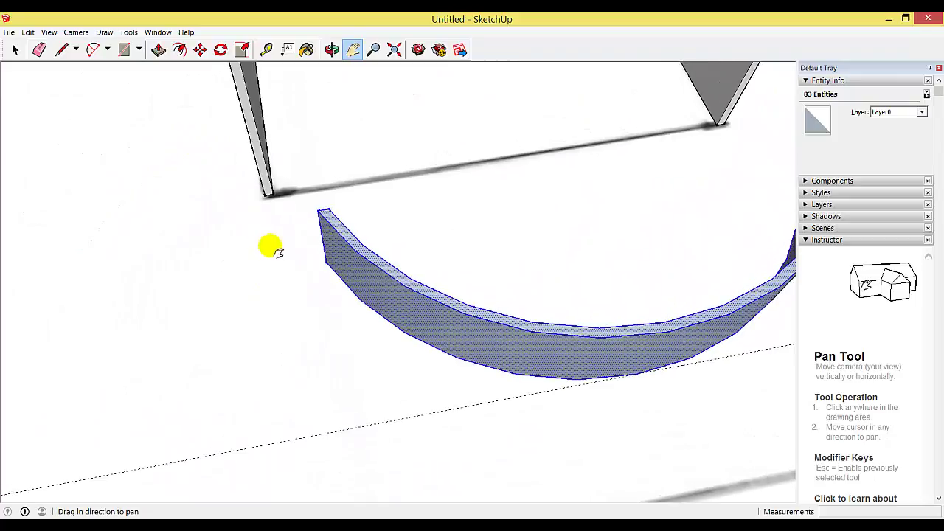
left_click(331, 49)
left_click_drag(315, 267, 435, 270)
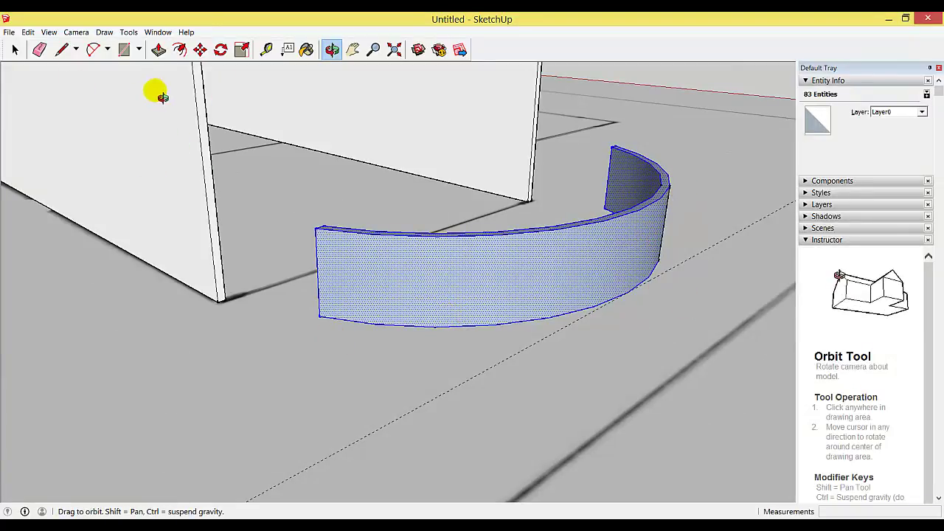
Step: Move the curved wall by its end corner onto the house wall's endpoint
left_click(200, 49)
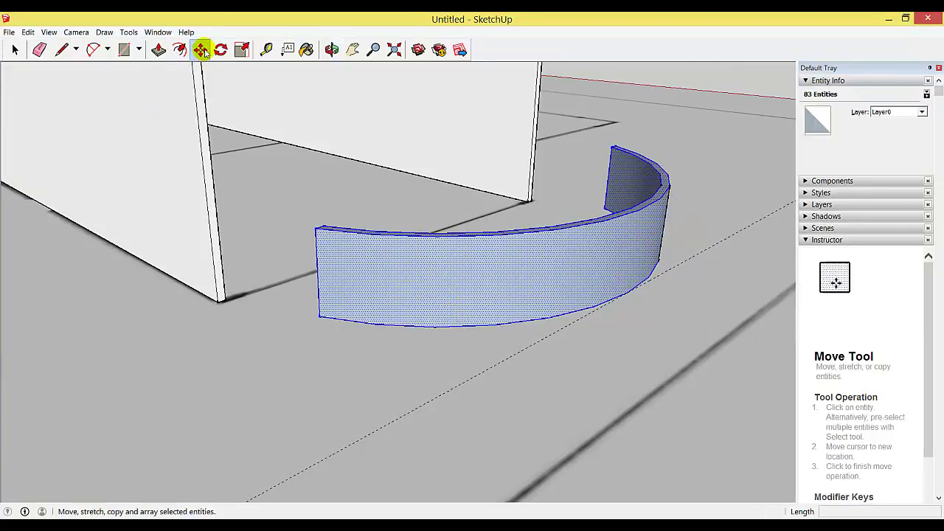
left_click(322, 317)
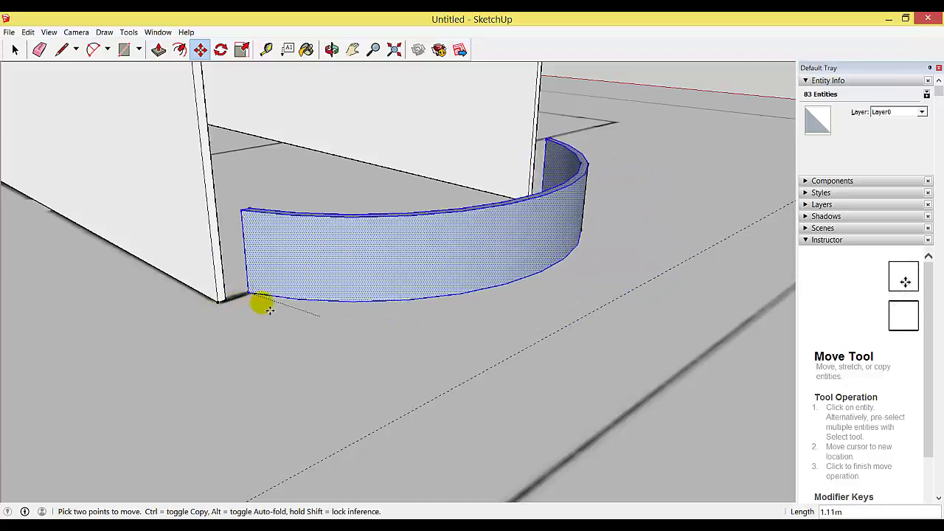
left_click(221, 303)
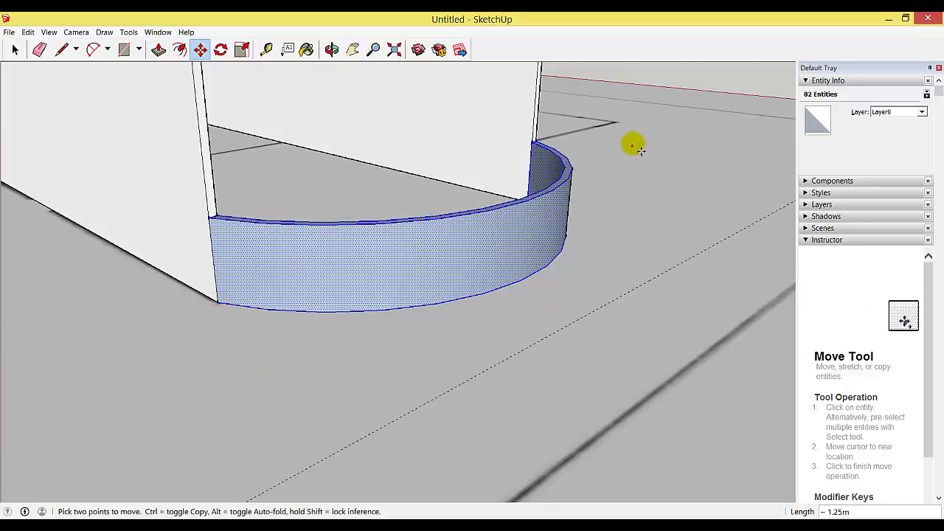
left_click(331, 49)
left_click_drag(601, 159, 668, 295)
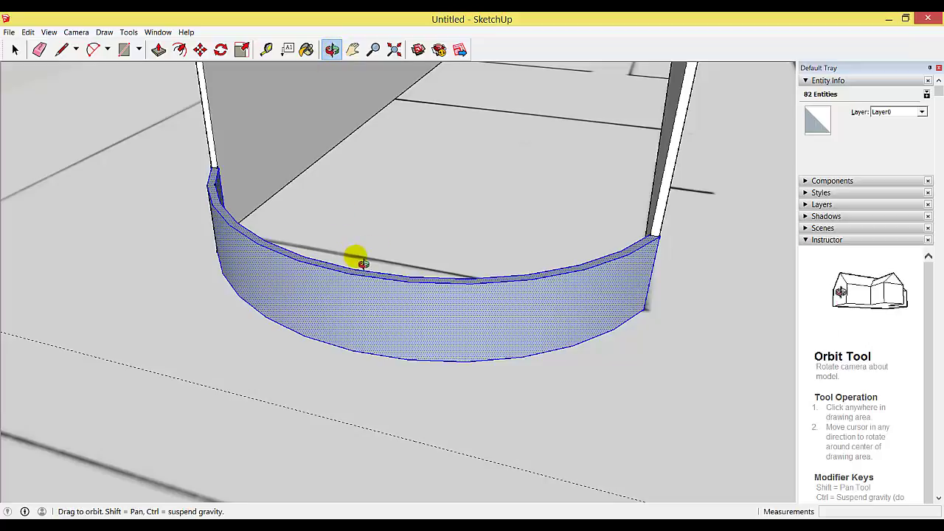
left_click_drag(359, 259, 478, 336)
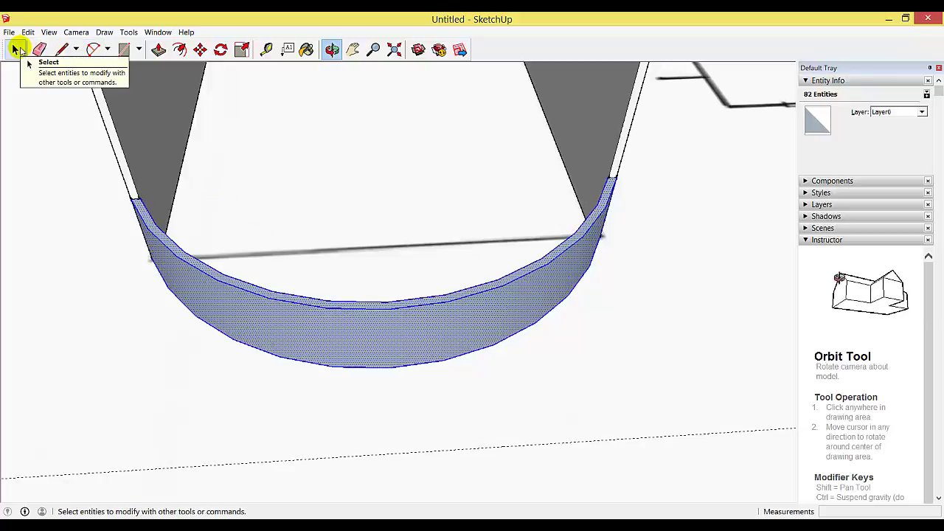
Step: Draw short dividing lines across the curved wall's top at two spots
left_click(63, 49)
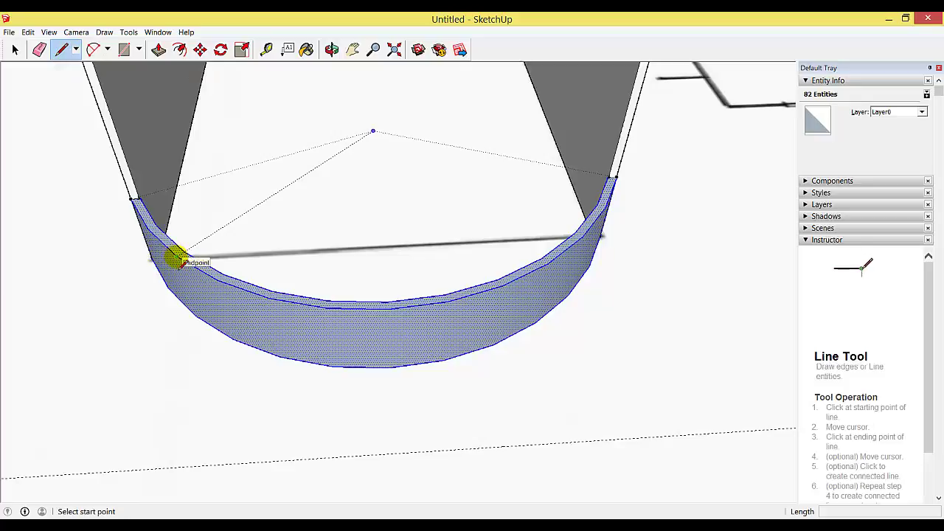
left_click(179, 262)
left_click(184, 255)
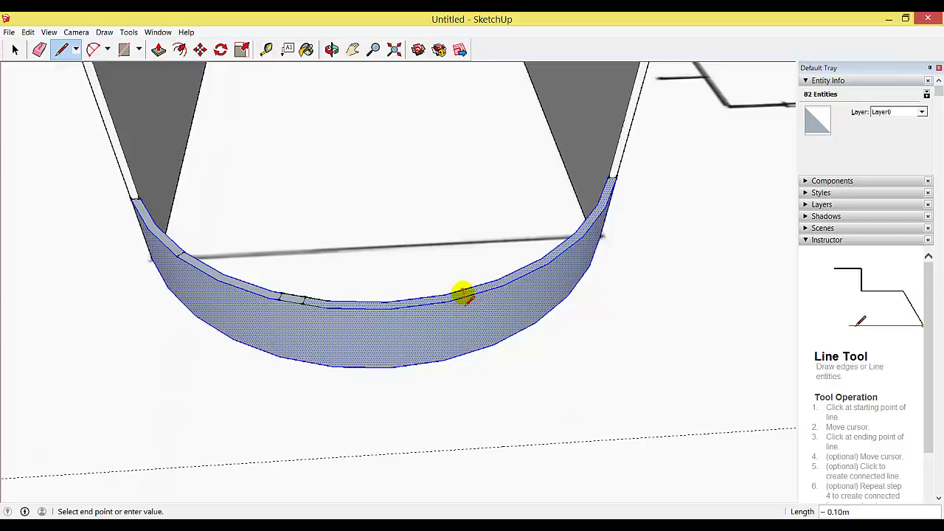
left_click(463, 293)
left_click(489, 293)
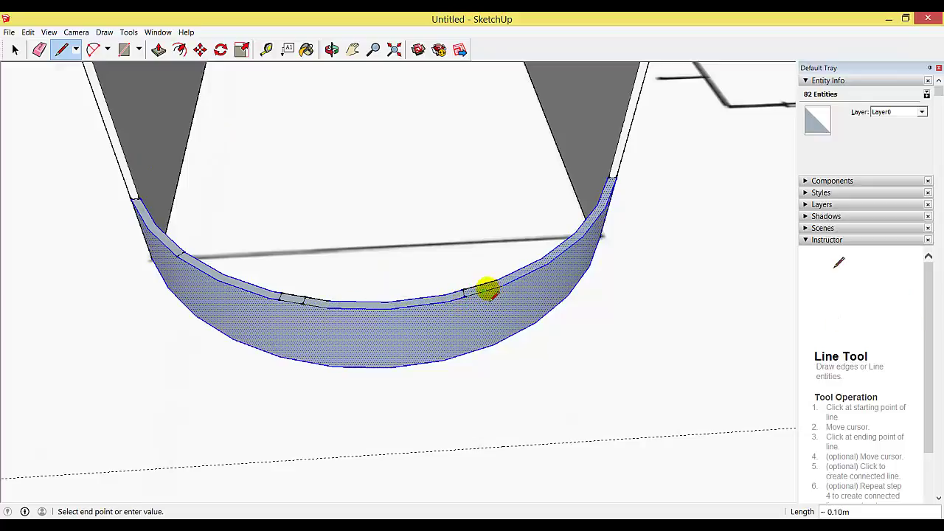
left_click(331, 50)
left_click_drag(341, 74, 375, 280)
left_click(352, 49)
scroll(375, 280, "up", 3)
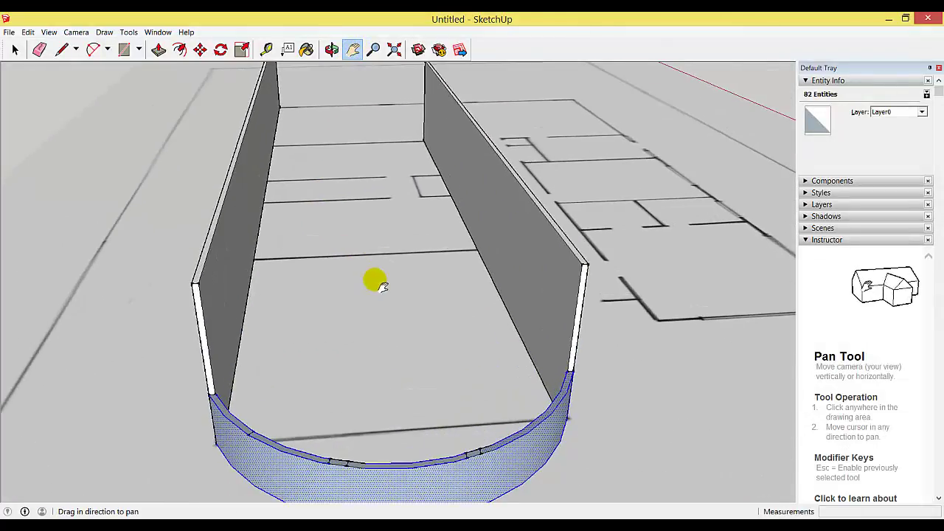
Step: Push/Pull the two marked strips on the curved wall up 2.00m into upright posts
left_click(158, 49)
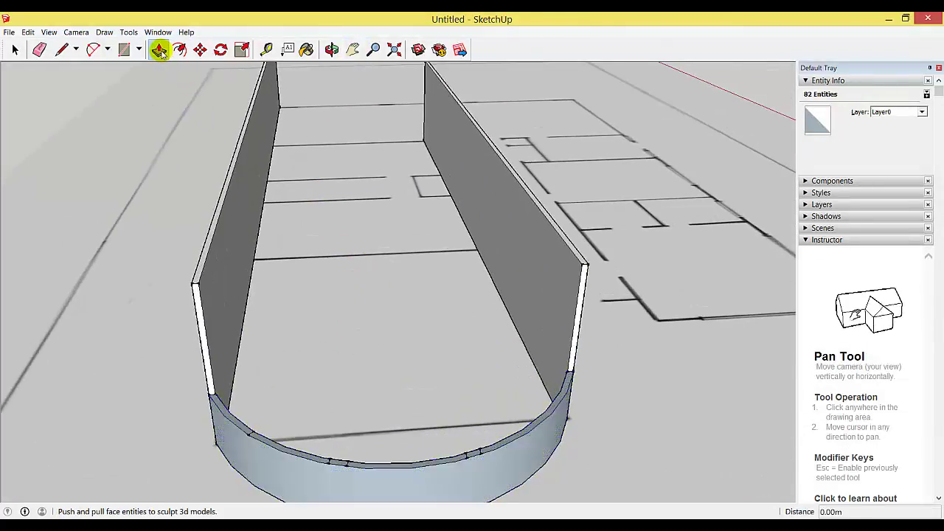
left_click(340, 463)
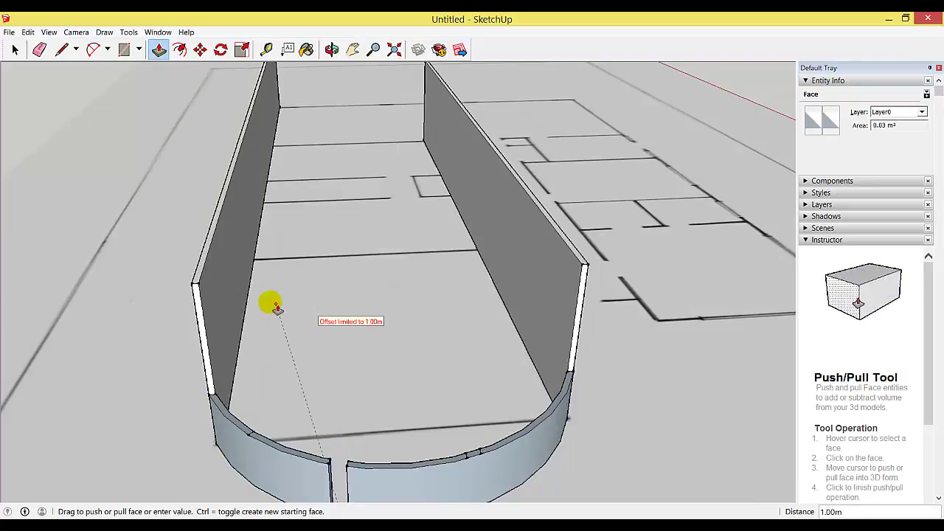
left_click(196, 285)
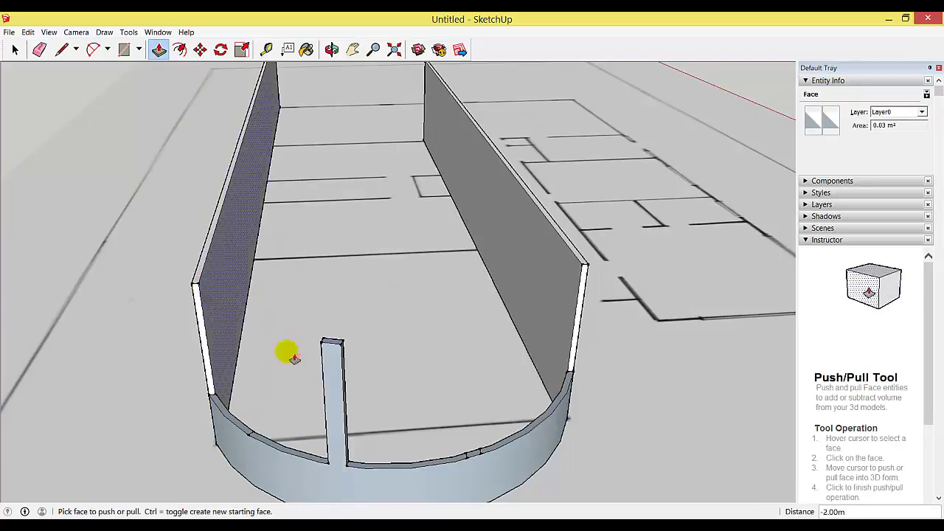
left_click(472, 454)
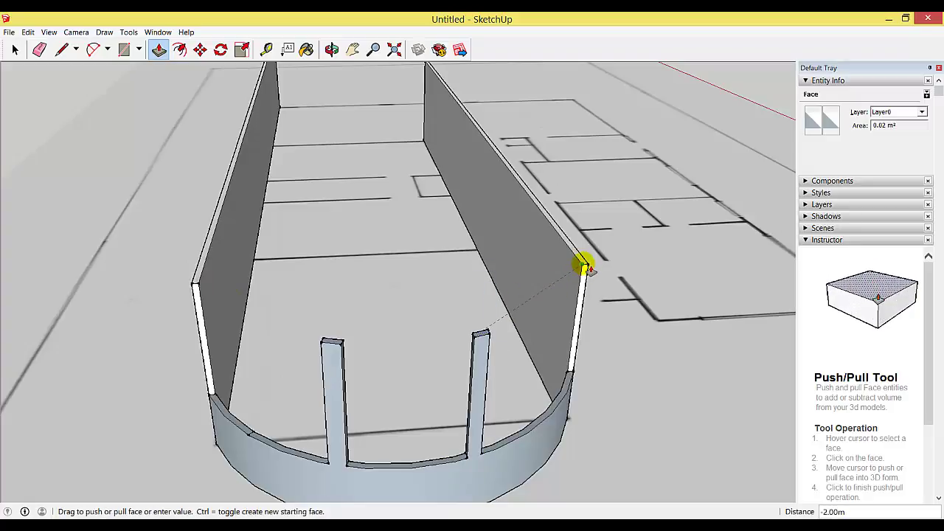
left_click(582, 264)
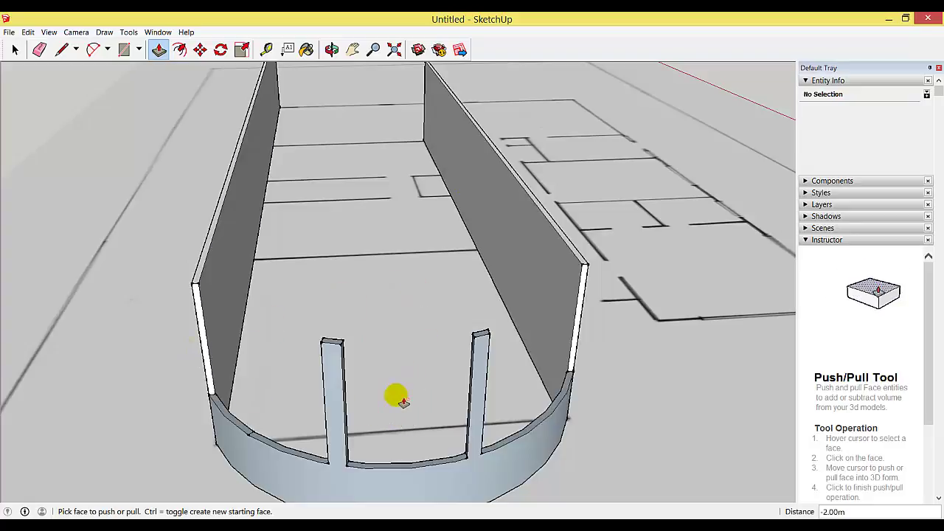
scroll(417, 404, "down", 1)
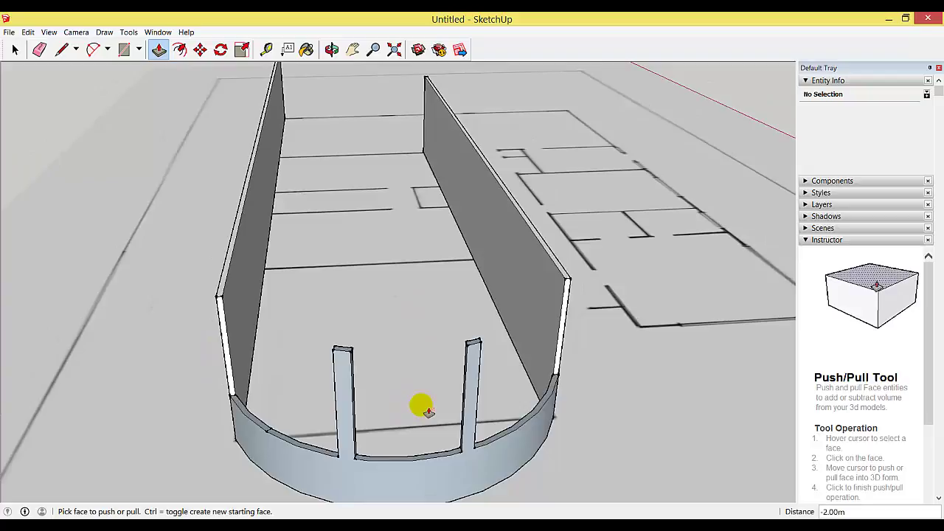